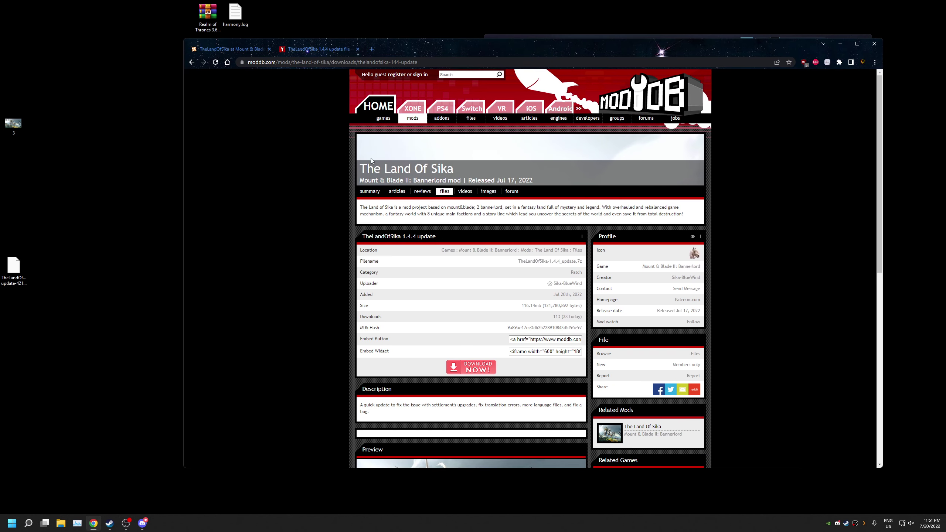
# Switch to the Nexus Mods TheLandOfSika files page, then read the 1.4.4 patch notes in Discord
pyautogui.click(248, 51)
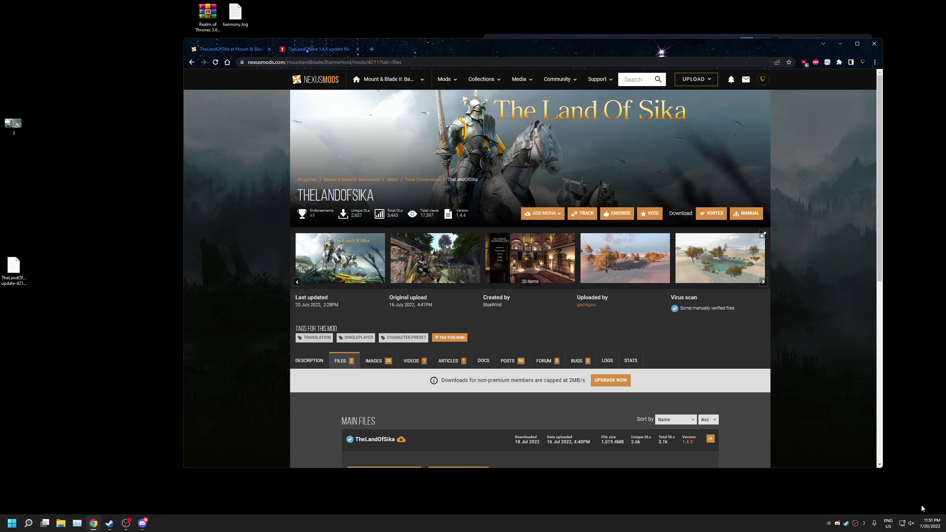
pyautogui.click(839, 523)
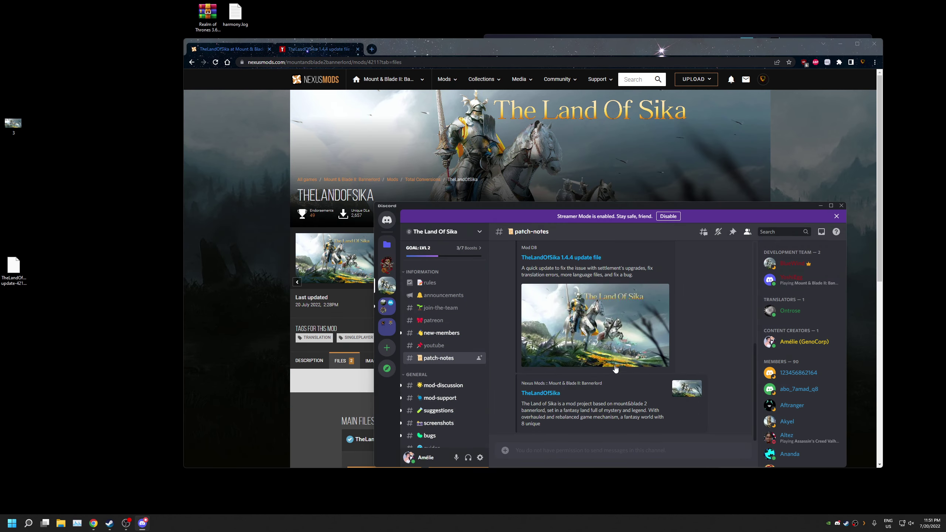
pyautogui.scroll(3, 579, 375)
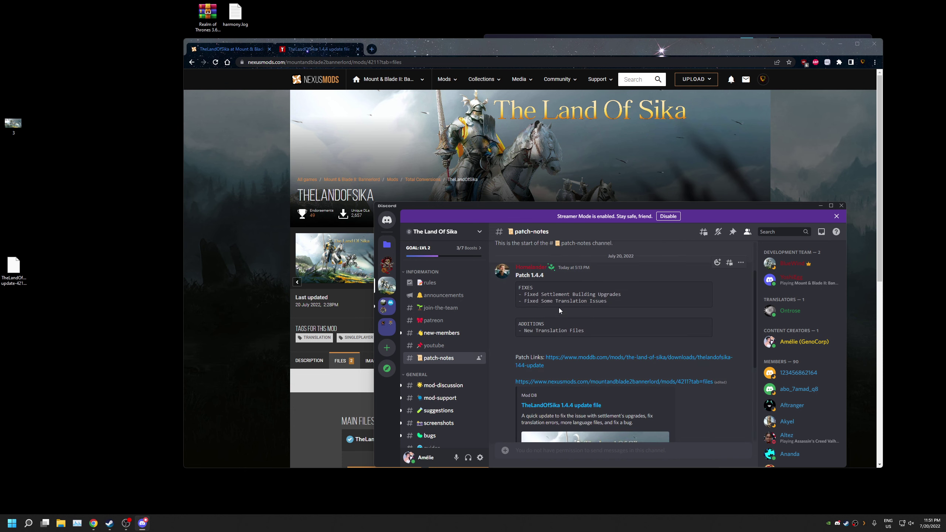
pyautogui.scroll(-3, 575, 382)
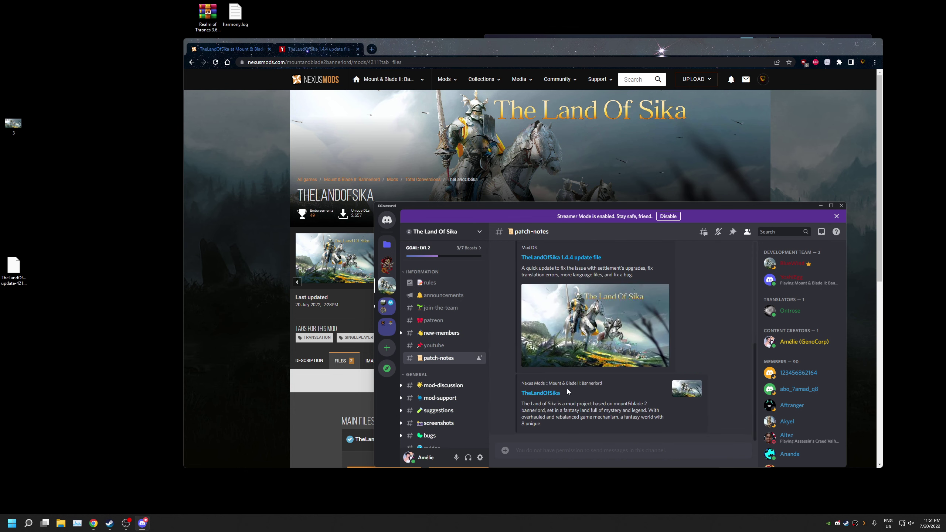
# Bring Chrome back and check the update files list on the Nexus Mods files page
pyautogui.click(232, 275)
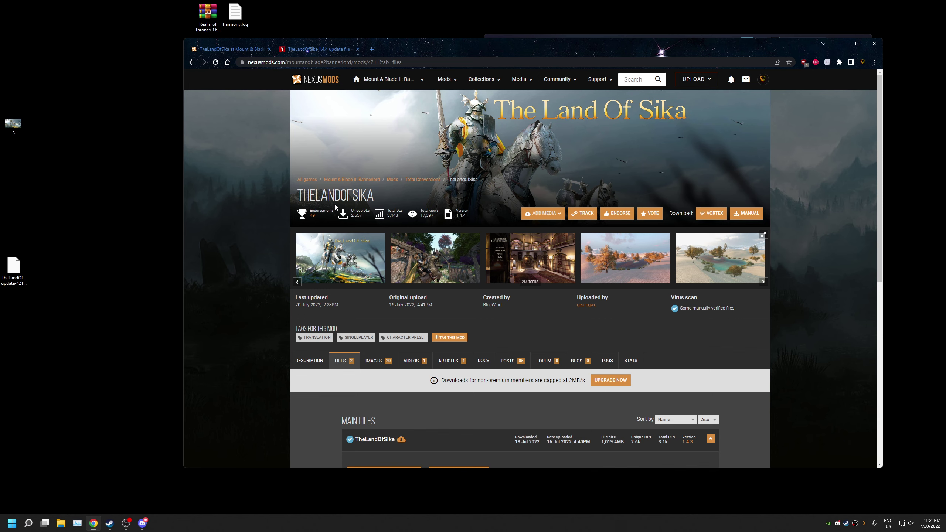
pyautogui.scroll(-5, 351, 104)
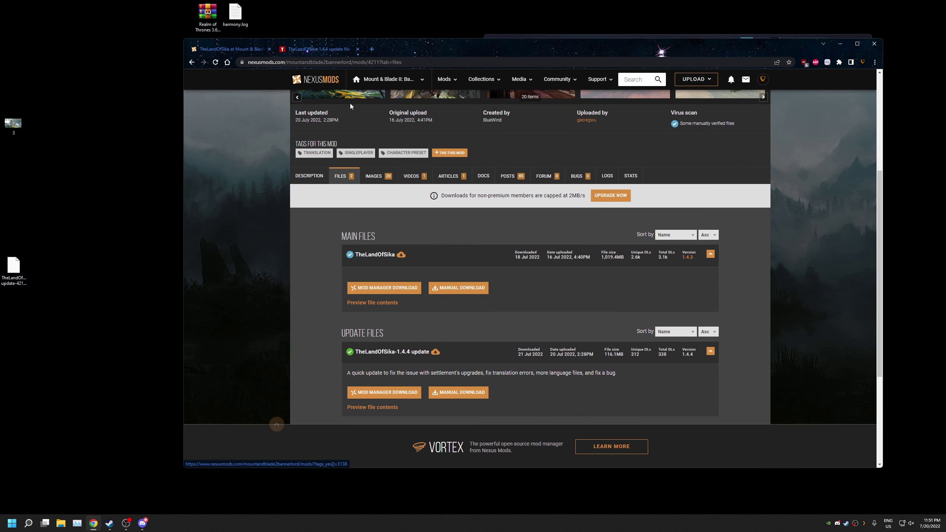
pyautogui.click(315, 48)
pyautogui.click(252, 48)
# Move the desktop update file aside and open its Open with chooser, cancelling without picking an app
pyautogui.moveTo(13, 267); pyautogui.dragTo(44, 270)
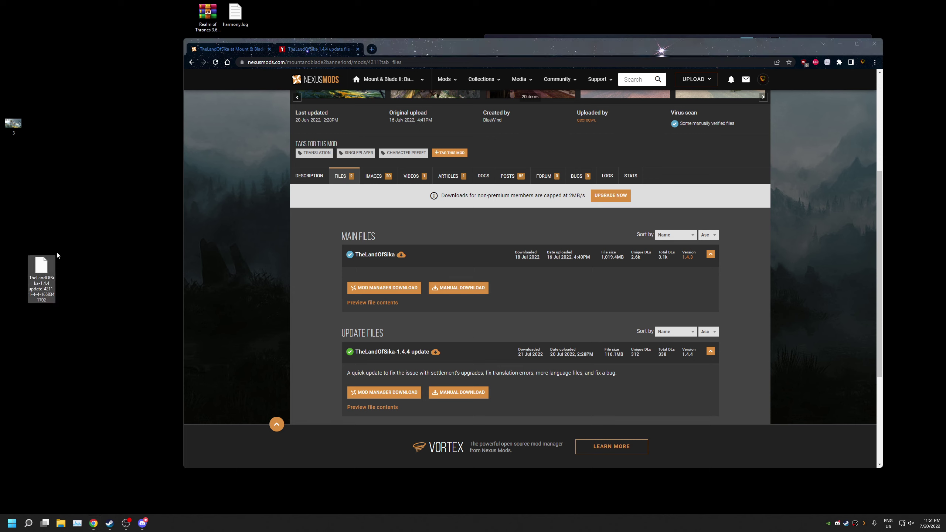
pyautogui.click(76, 303)
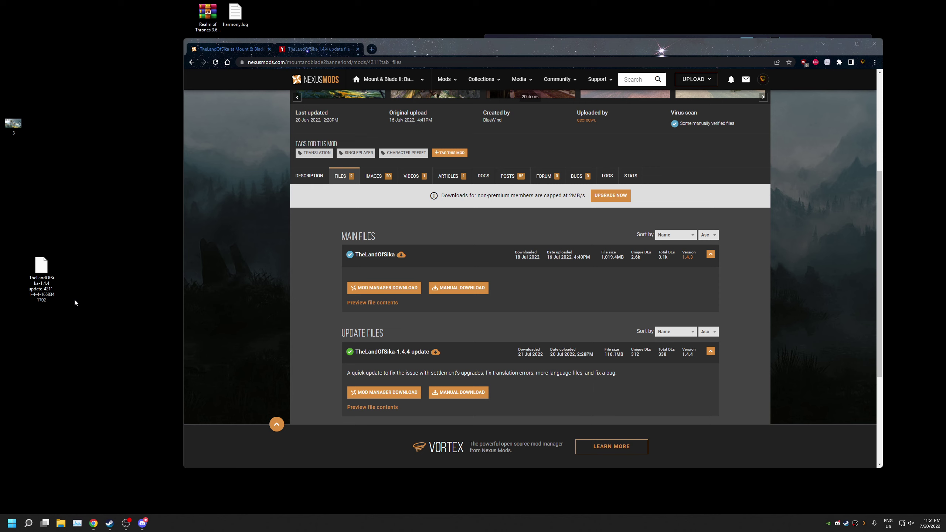
pyautogui.rightClick(48, 273)
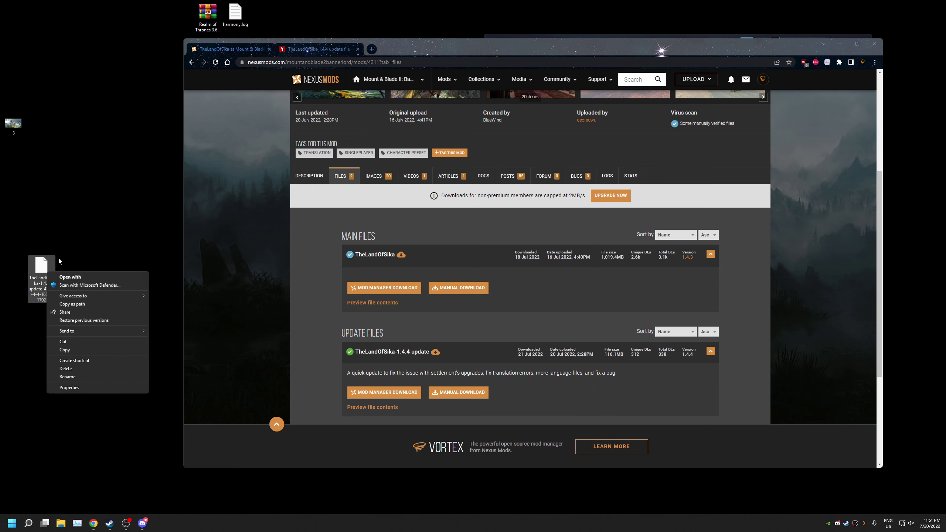
pyautogui.click(51, 263)
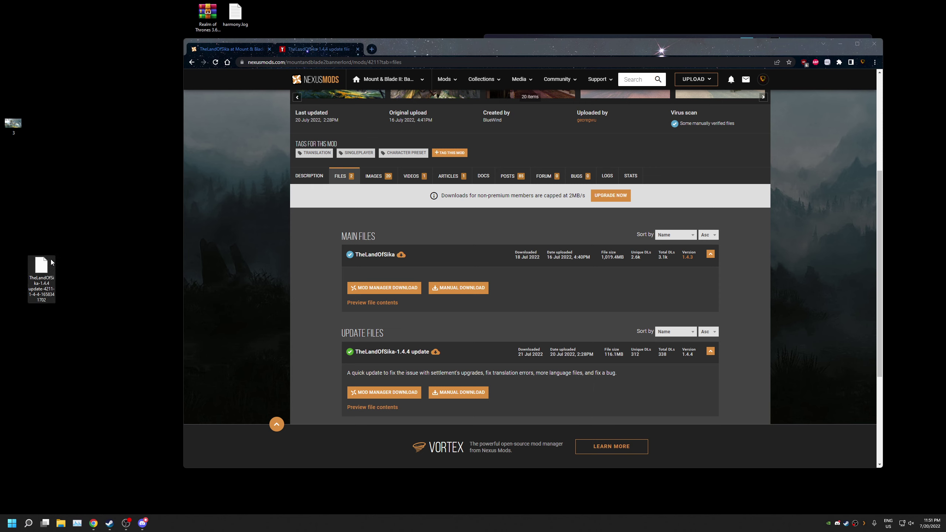
pyautogui.click(448, 319)
# Download TheLandOfSika_1.4.4_update.7z from ModDB and place its desktop icon above the older update file
pyautogui.click(291, 51)
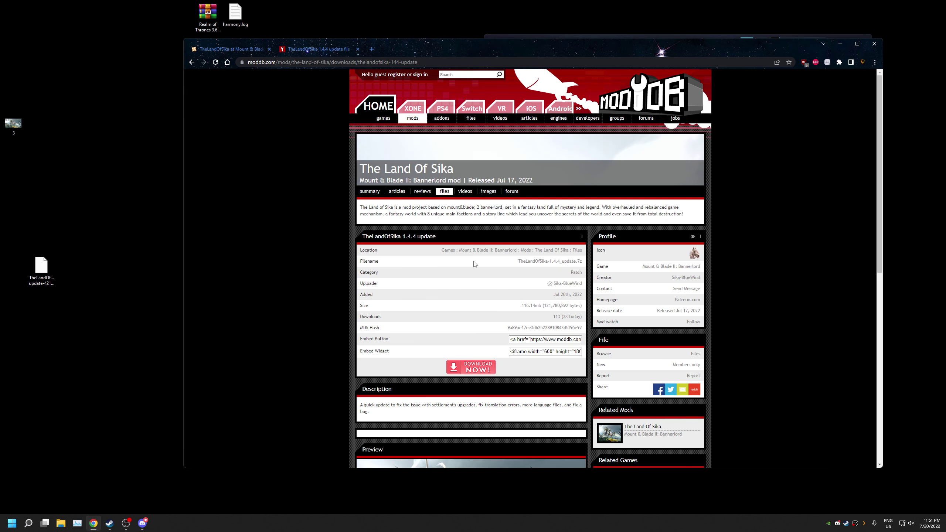
pyautogui.click(470, 368)
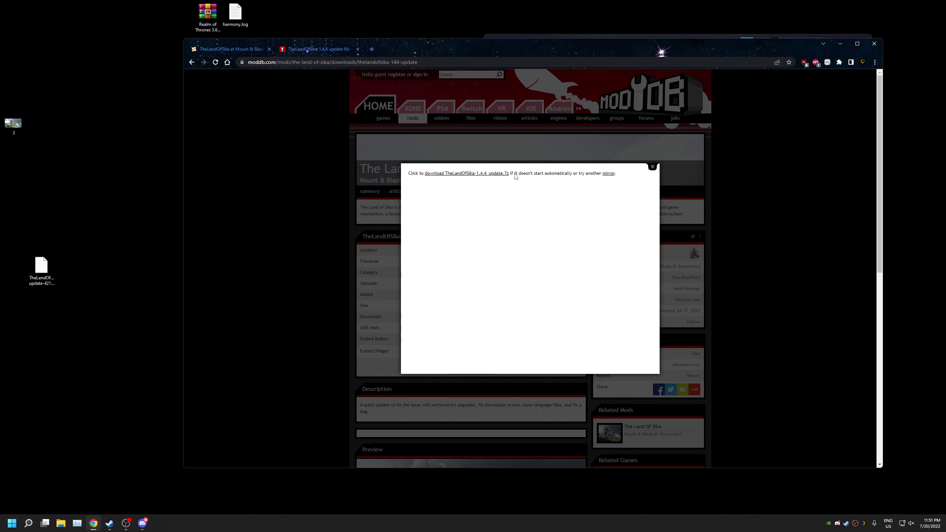
pyautogui.click(561, 291)
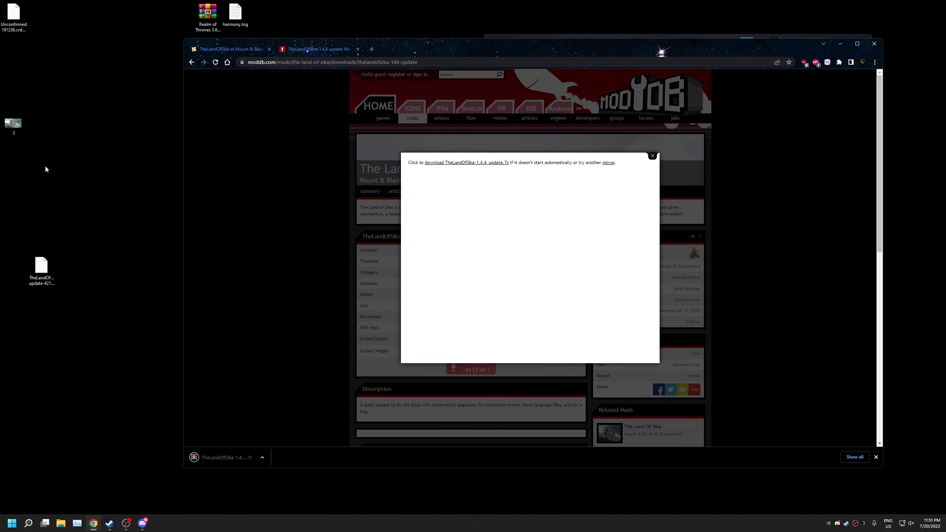
pyautogui.moveTo(13, 13); pyautogui.dragTo(42, 229)
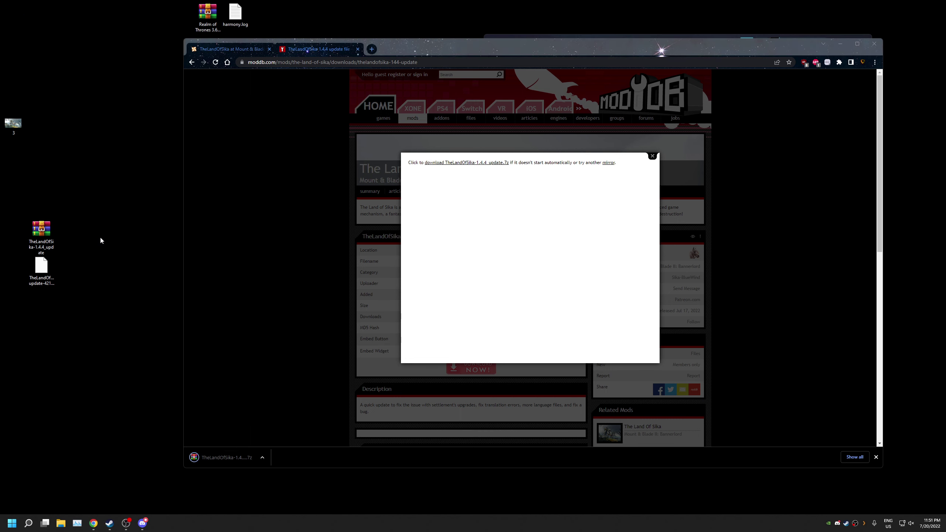
pyautogui.click(234, 48)
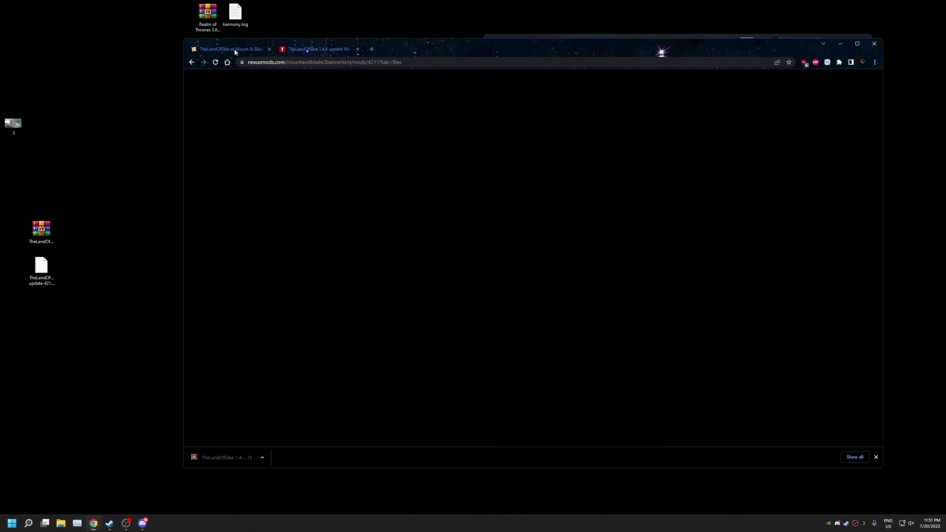
pyautogui.click(308, 50)
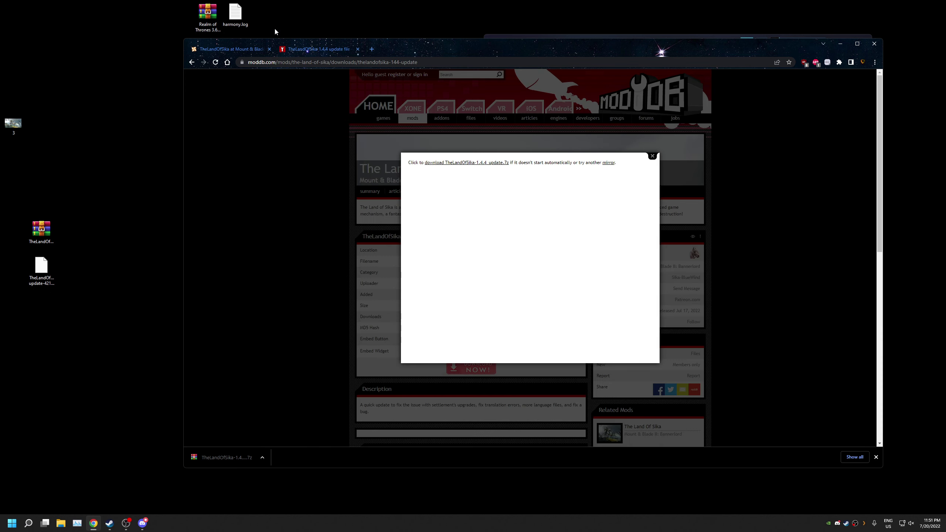
# Open the desktop update file with WinRAR.exe from its Program Files folder
pyautogui.rightClick(42, 268)
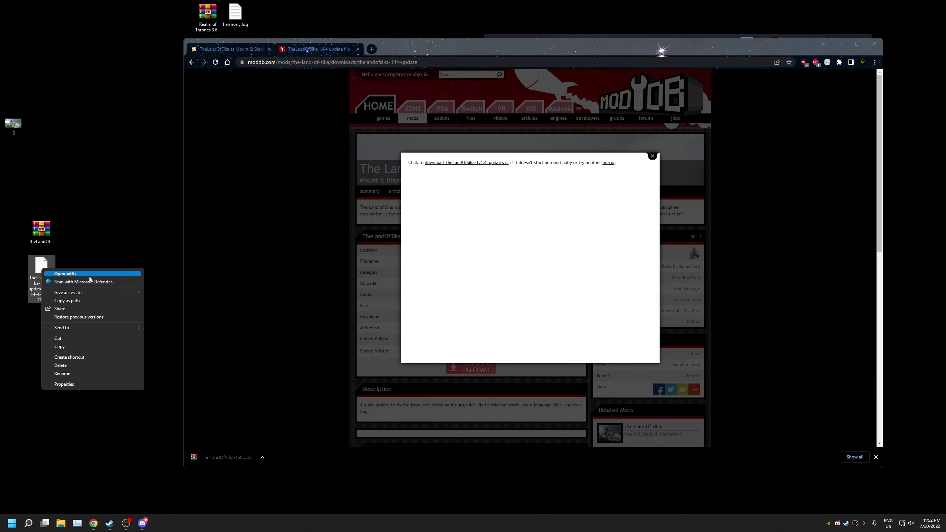
pyautogui.click(89, 276)
pyautogui.click(469, 237)
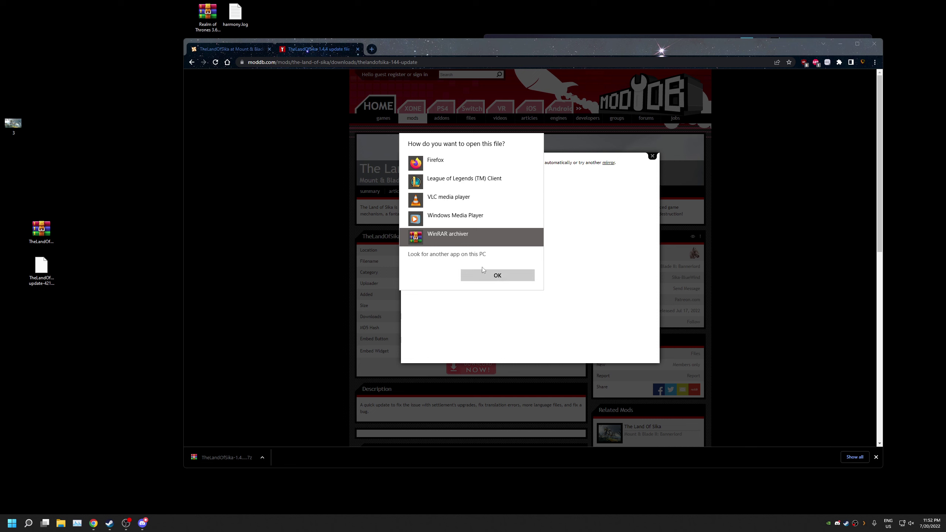
pyautogui.click(450, 257)
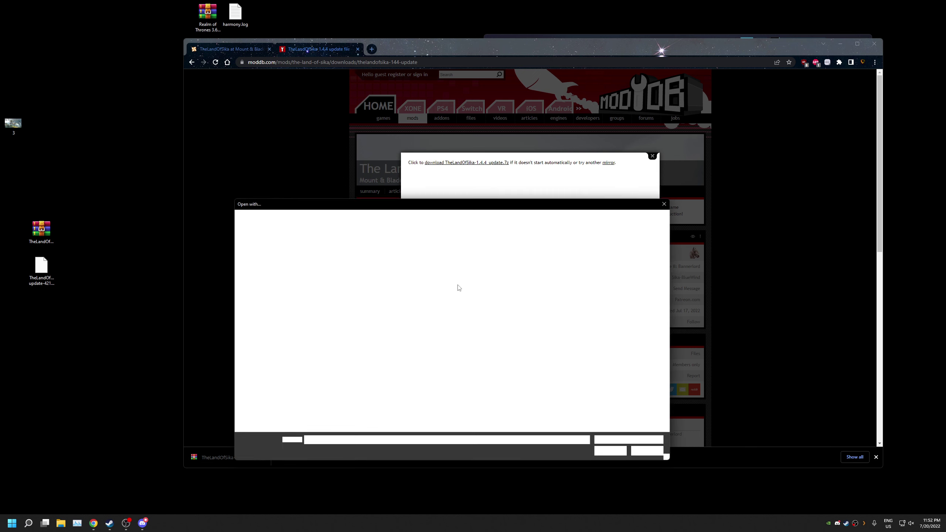
pyautogui.scroll(-10, 364, 355)
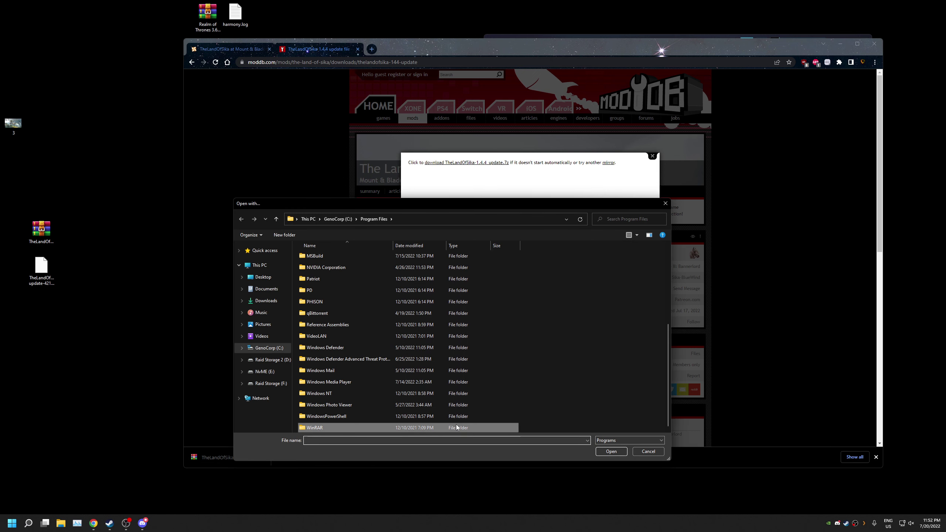
pyautogui.doubleClick(321, 427)
pyautogui.doubleClick(323, 304)
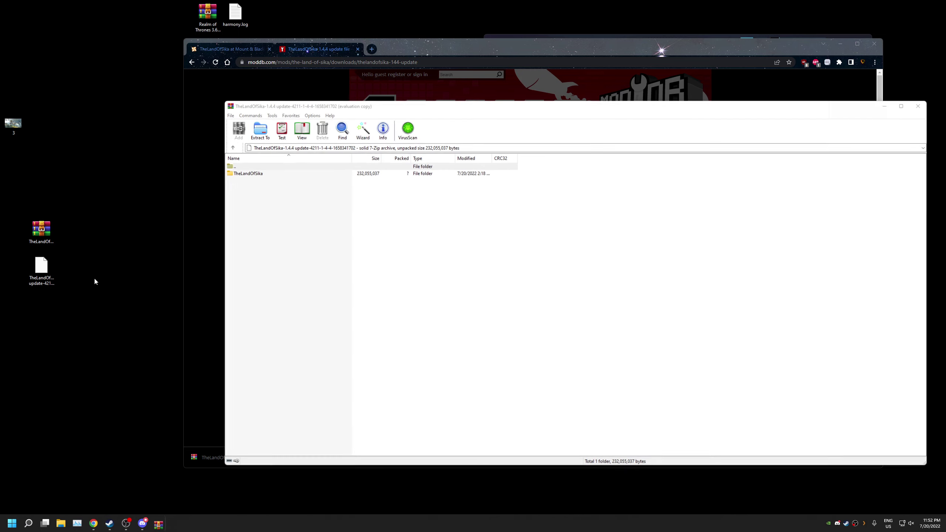
# Inspect the TheLandOfSika folder in the archive, close WinRAR, and select Bannerlord in Steam's library
pyautogui.click(610, 140)
pyautogui.click(248, 174)
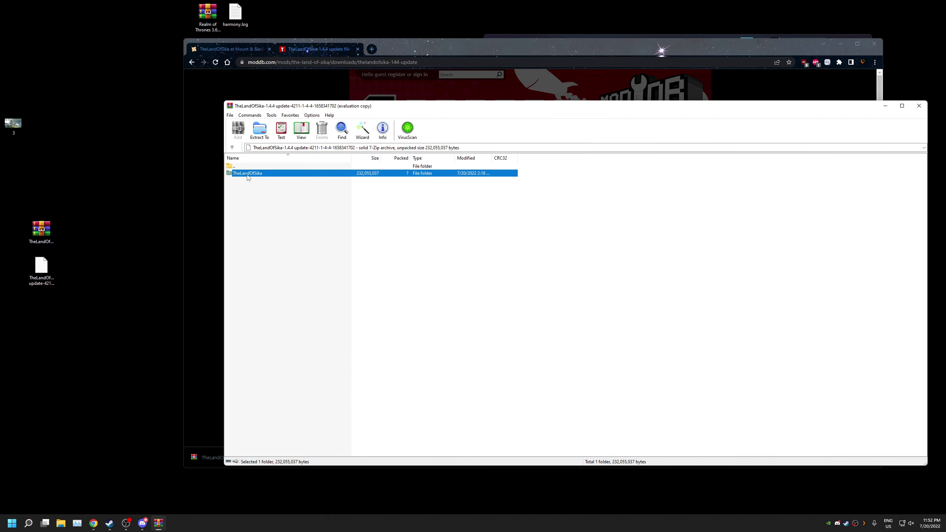
pyautogui.click(923, 107)
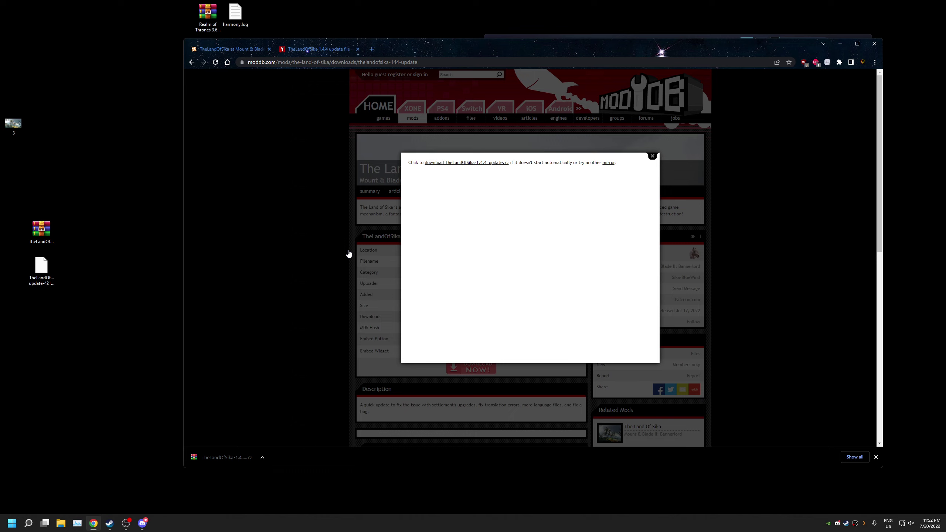
pyautogui.click(845, 523)
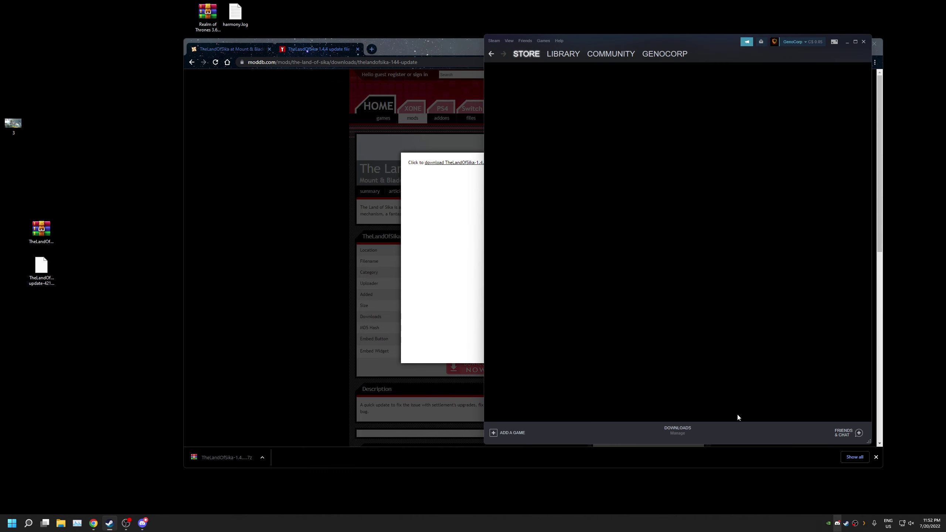
pyautogui.click(537, 134)
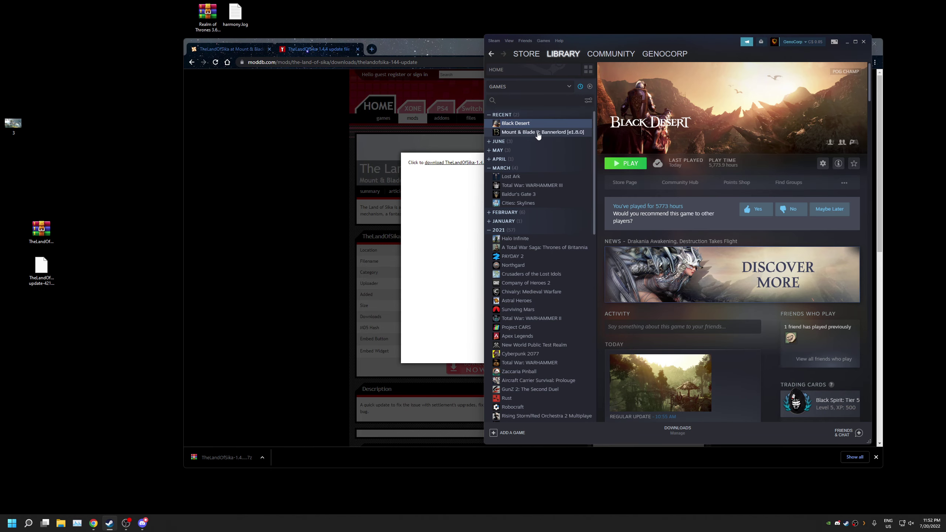
# Browse Bannerlord's local files from its Steam properties to open the game's install folder
pyautogui.rightClick(538, 133)
pyautogui.click(560, 187)
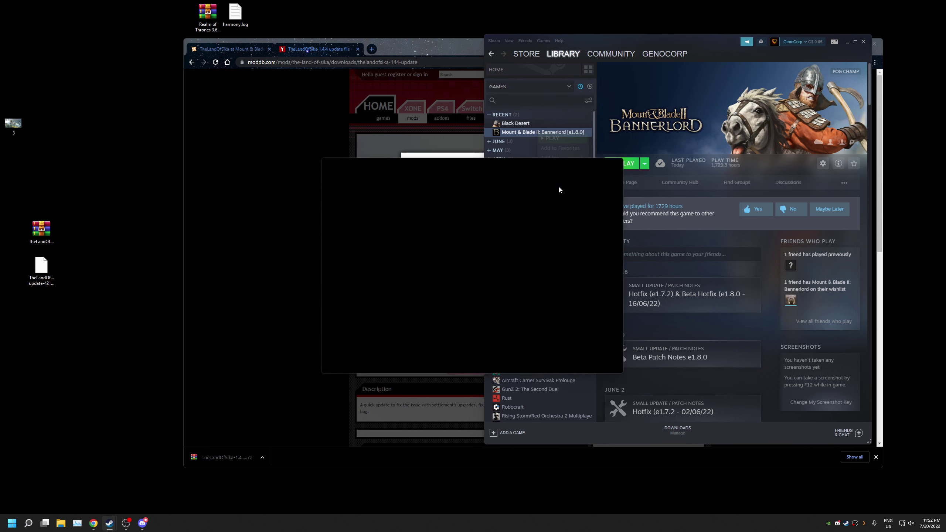
pyautogui.click(349, 218)
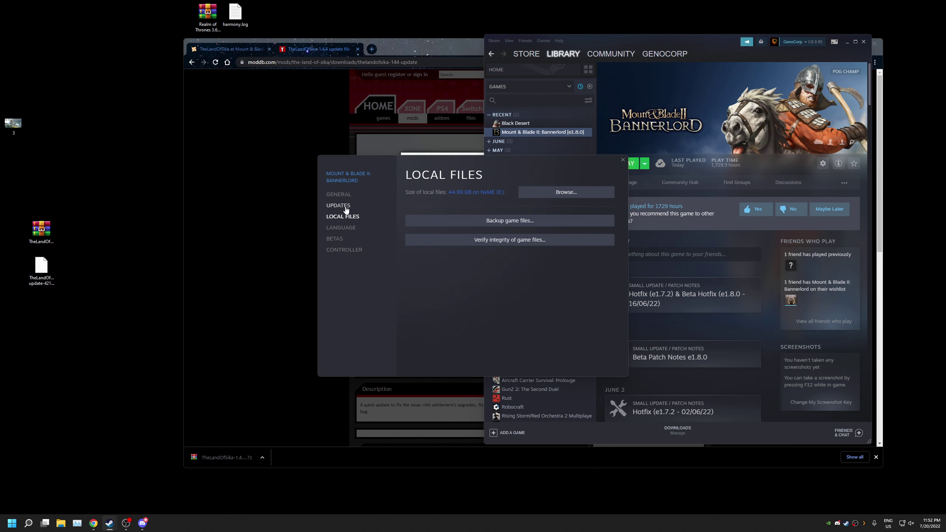
pyautogui.click(559, 193)
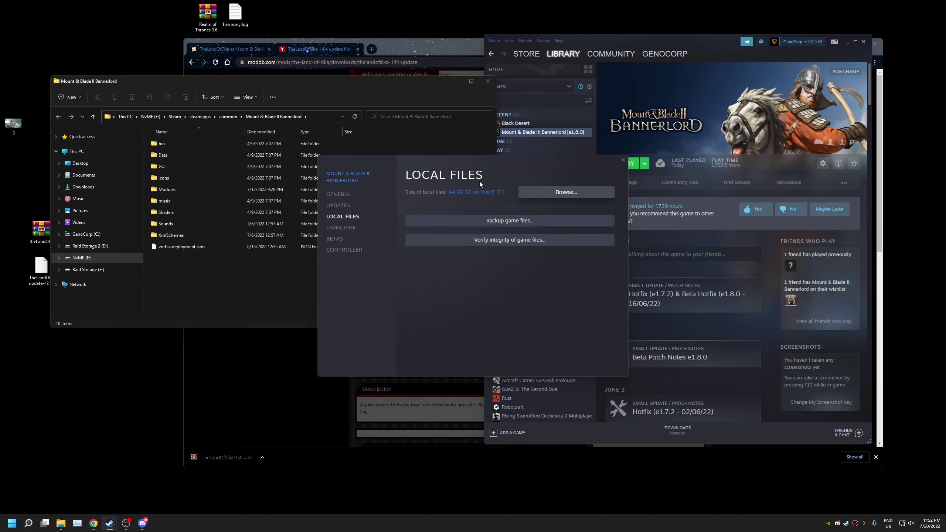
# Unblock the downloaded 1.4.4 update archive in its Properties and apply the change
pyautogui.moveTo(300, 83); pyautogui.dragTo(447, 106)
pyautogui.rightClick(50, 228)
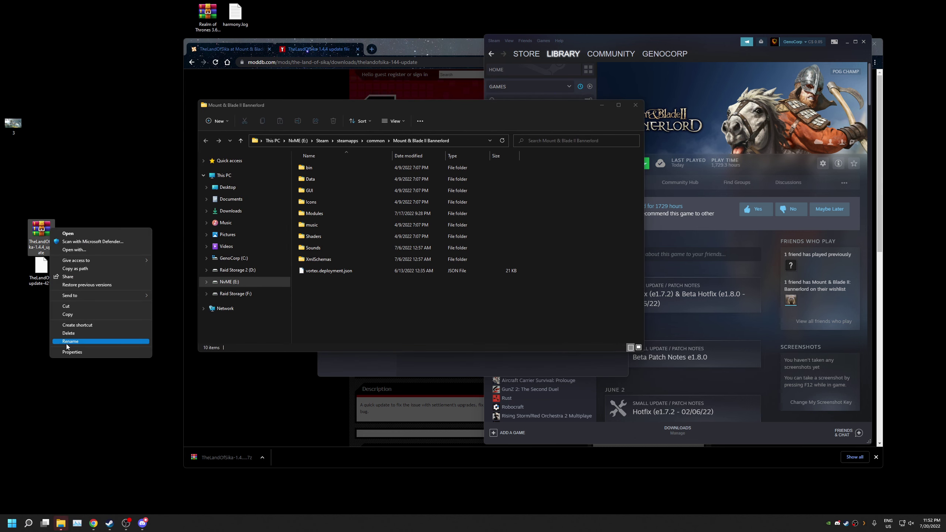
pyautogui.click(72, 352)
pyautogui.click(153, 380)
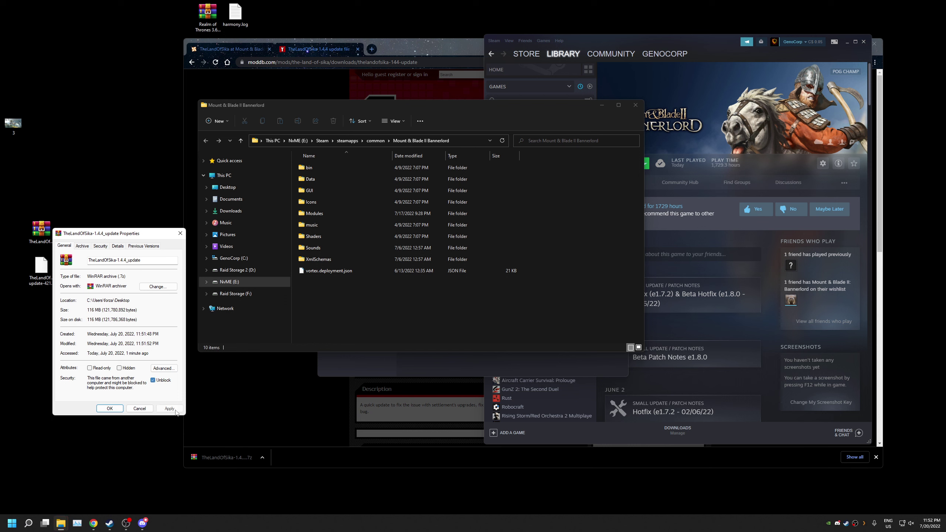
pyautogui.click(176, 411)
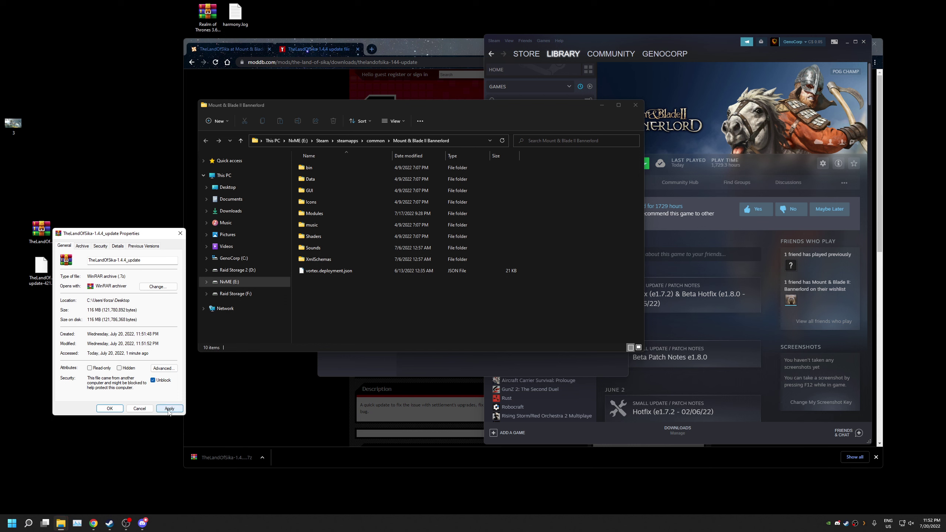
pyautogui.click(101, 410)
# Extract the archive with WinRAR into a TheLandOfSika-1.4.4_update folder on the desktop
pyautogui.rightClick(52, 233)
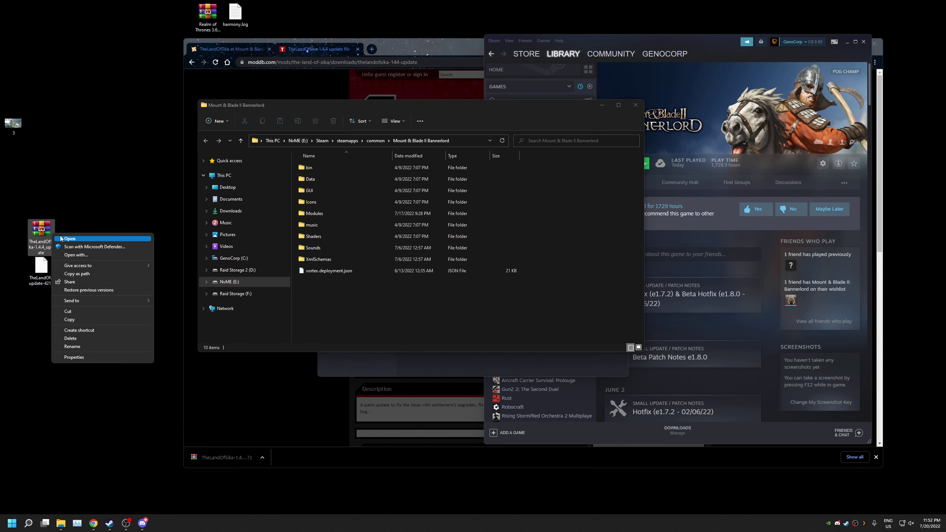
pyautogui.click(61, 237)
pyautogui.click(271, 173)
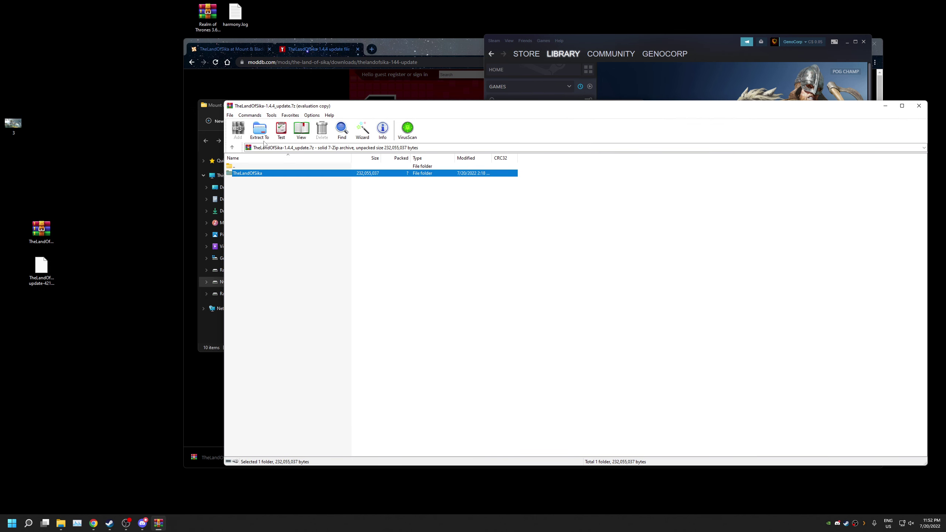
pyautogui.click(264, 141)
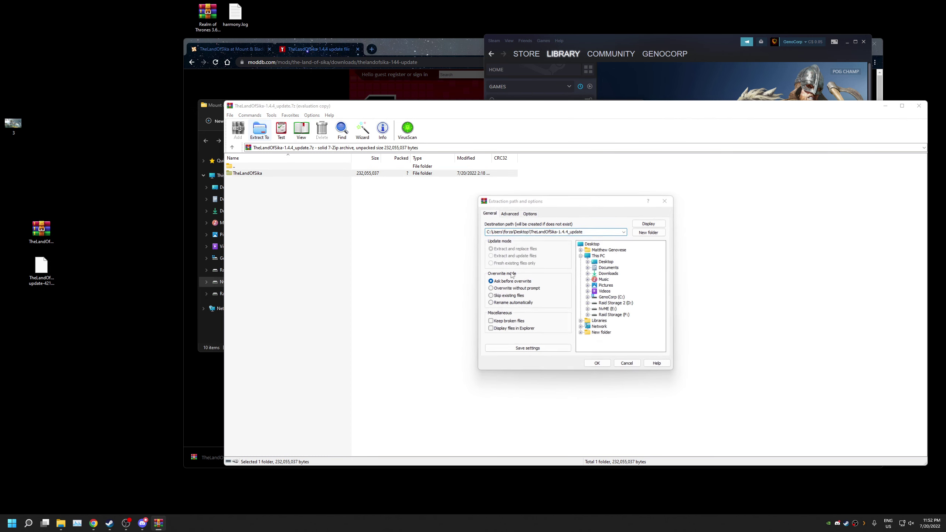
pyautogui.click(599, 364)
pyautogui.moveTo(18, 30); pyautogui.dragTo(41, 192)
# Copy the extracted TheLandOfSika folder into Bannerlord's Modules folder, replacing the 354 existing files
pyautogui.click(919, 106)
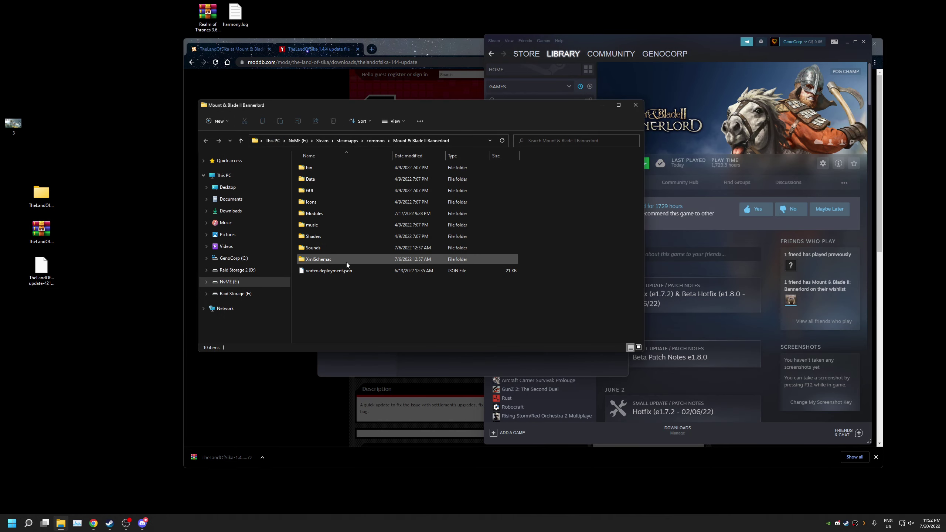
pyautogui.doubleClick(321, 216)
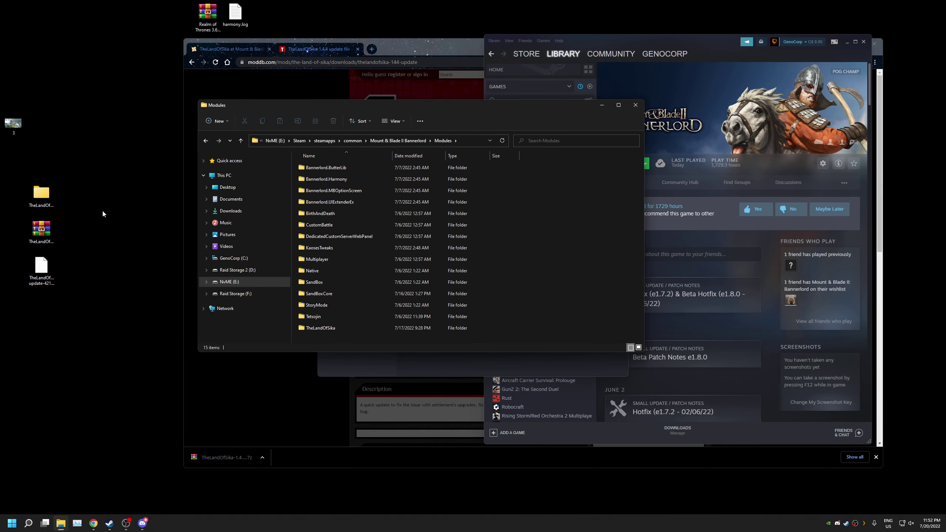
pyautogui.doubleClick(49, 198)
pyautogui.moveTo(335, 118); pyautogui.dragTo(198, 261)
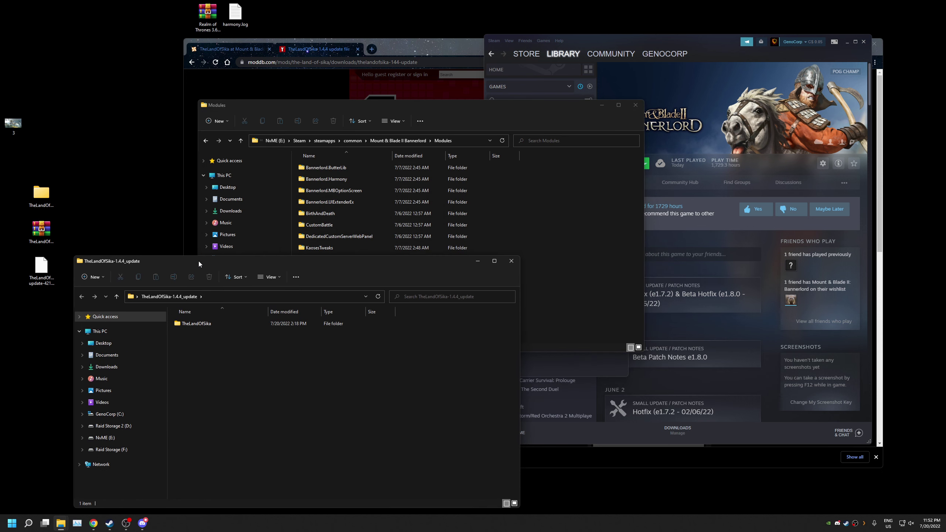
pyautogui.doubleClick(199, 324)
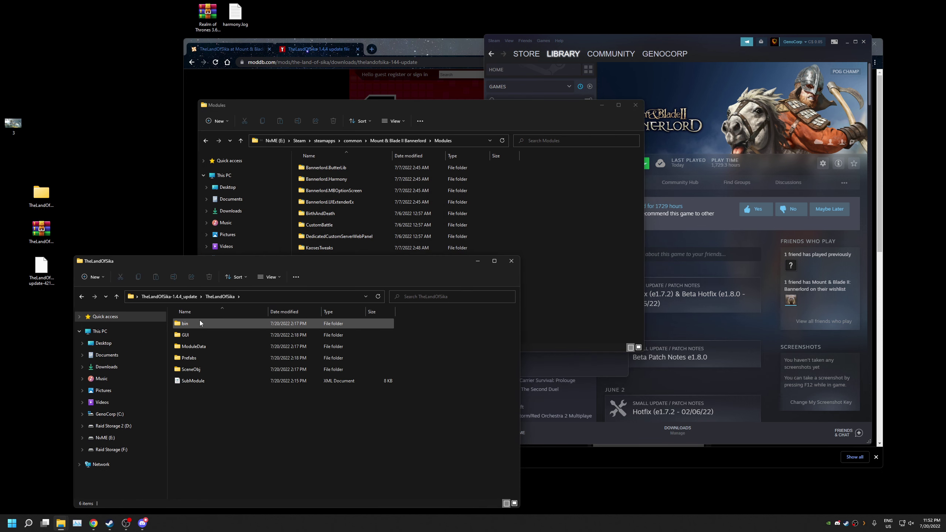
pyautogui.click(178, 297)
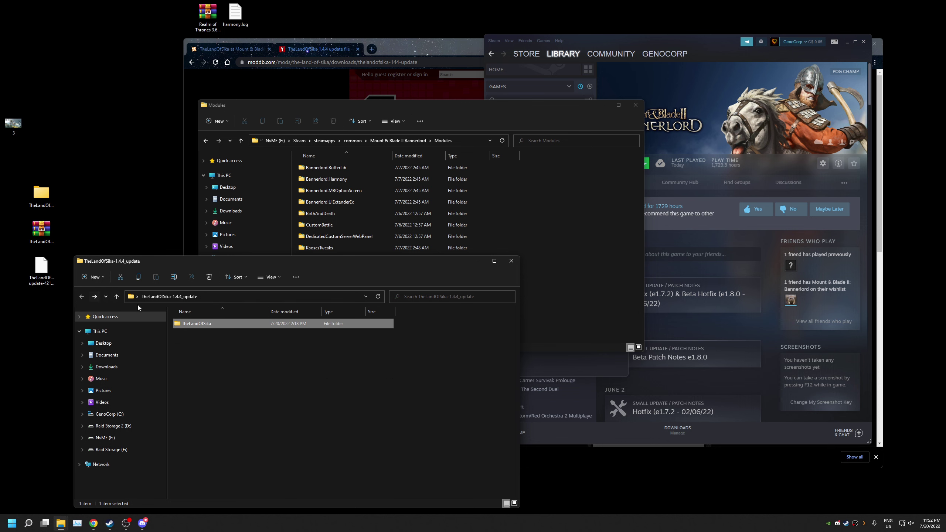
pyautogui.moveTo(327, 263); pyautogui.dragTo(681, 159)
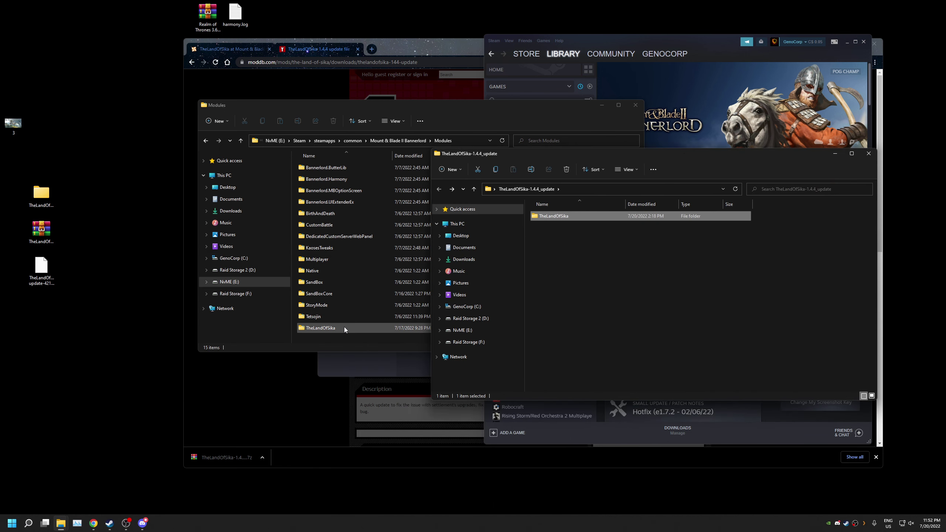
pyautogui.moveTo(564, 217); pyautogui.dragTo(397, 337)
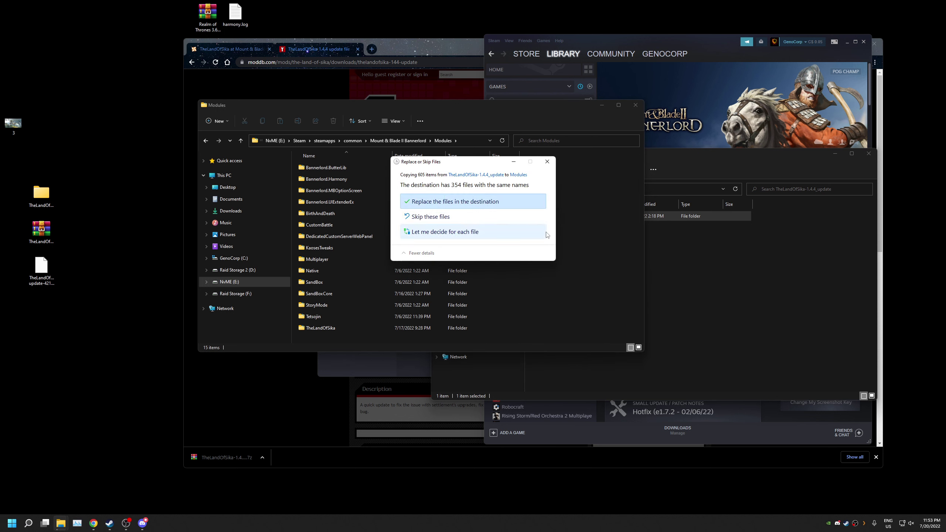
pyautogui.click(524, 205)
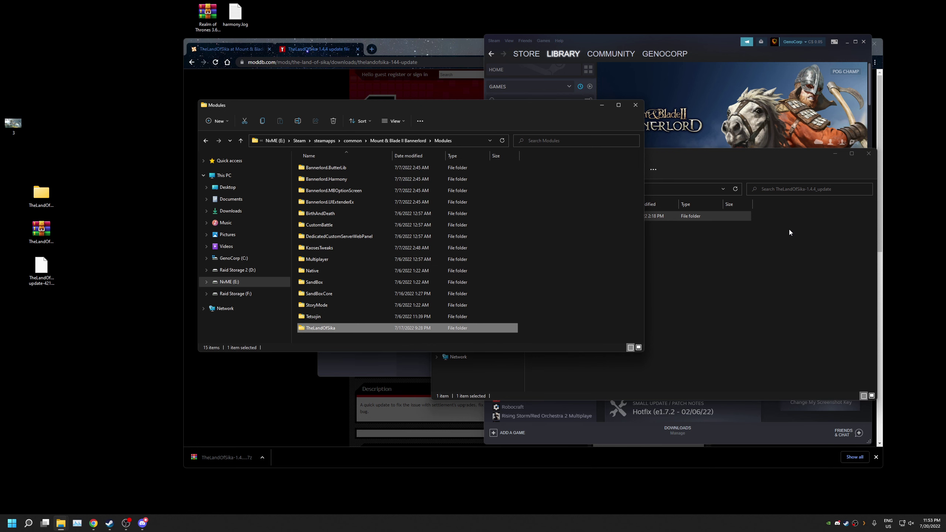
pyautogui.click(700, 254)
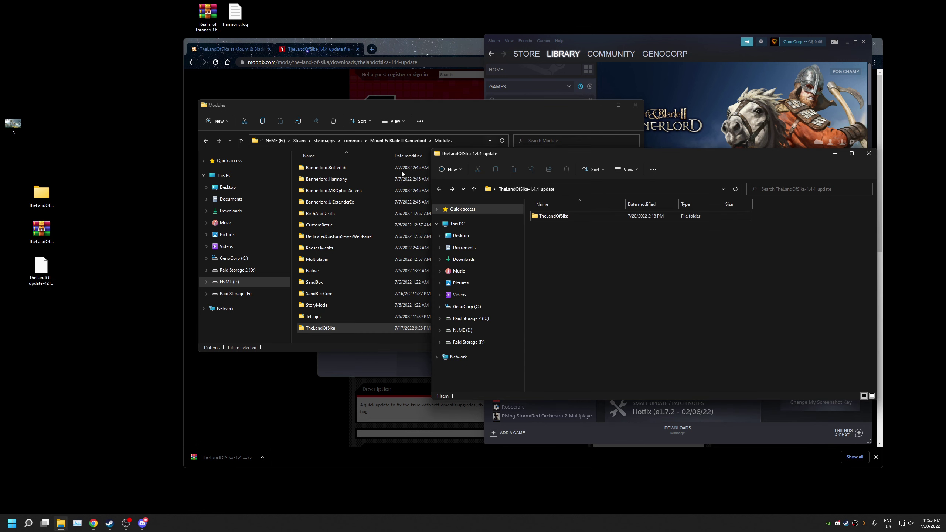
# Bring Steam forward and launch Mount & Blade II: Bannerlord from the library
pyautogui.click(671, 120)
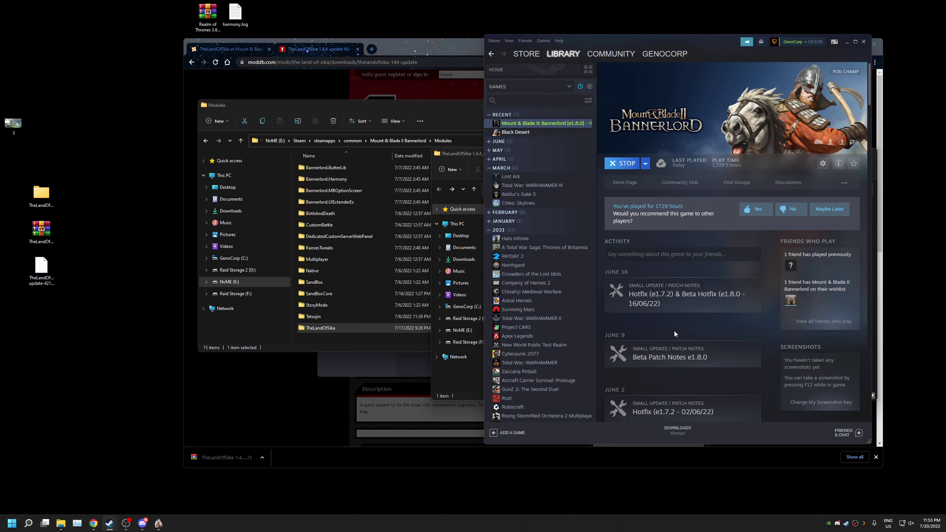
# Close ModDB's download popup in Chrome and return to the Nexus Mods TheLandOfSika files page
pyautogui.click(417, 44)
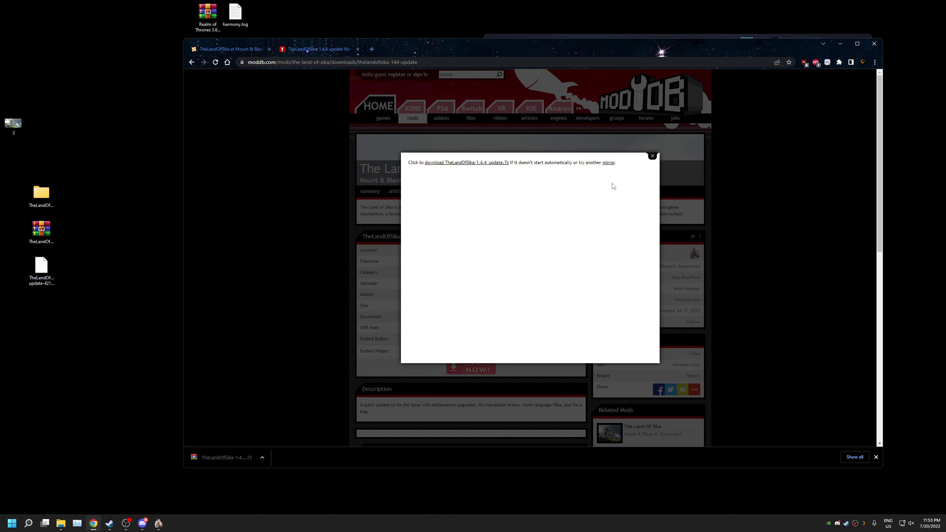
pyautogui.click(652, 156)
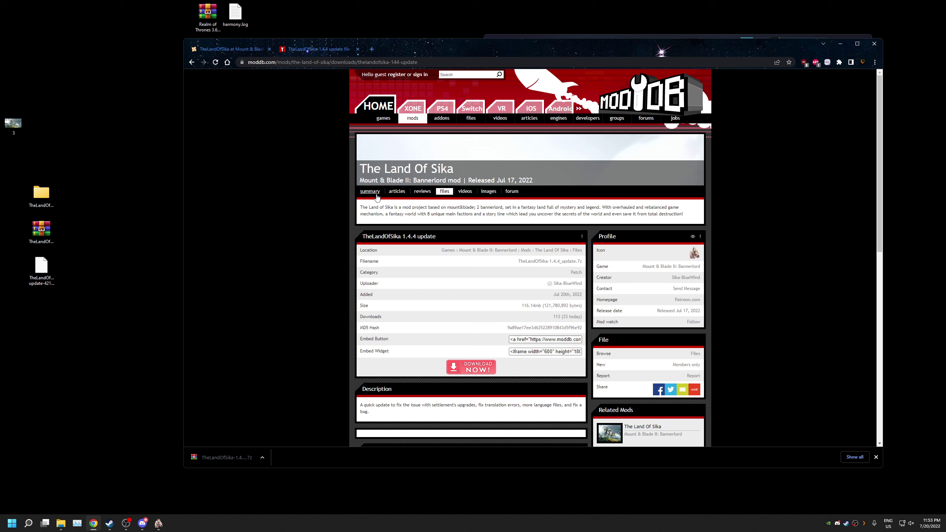
pyautogui.scroll(-10, 422, 200)
pyautogui.click(246, 50)
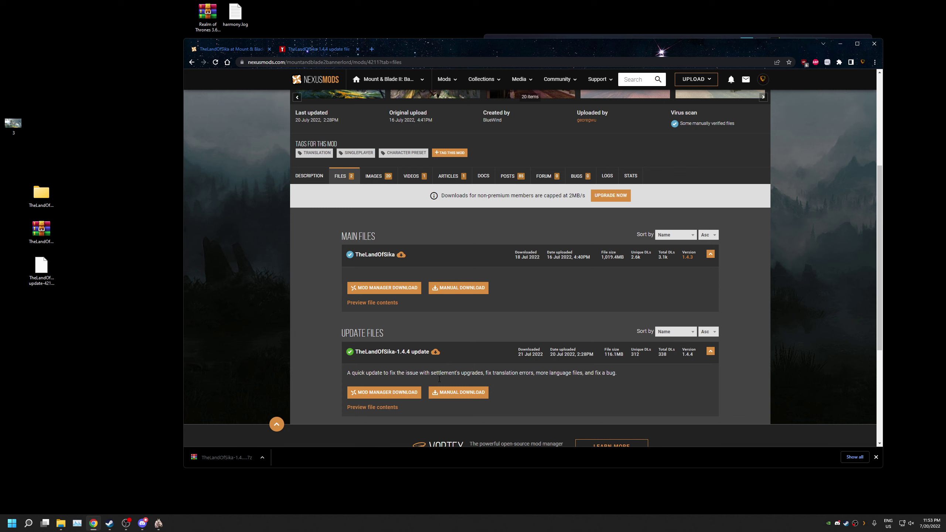
# In the Bannerlord launcher, verify TheLandOfSika v1.4.4 under Mods and play, confirming past the dependency warning
pyautogui.click(158, 523)
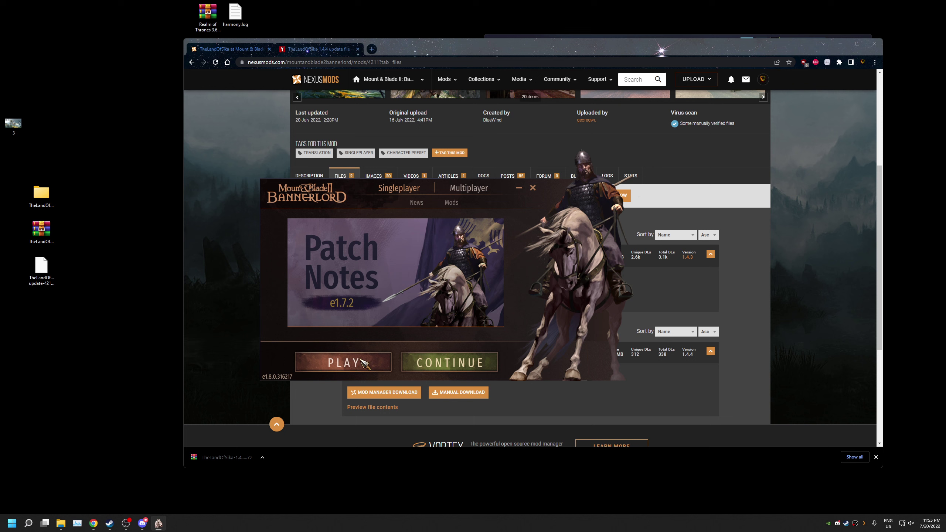
pyautogui.click(433, 352)
pyautogui.click(452, 364)
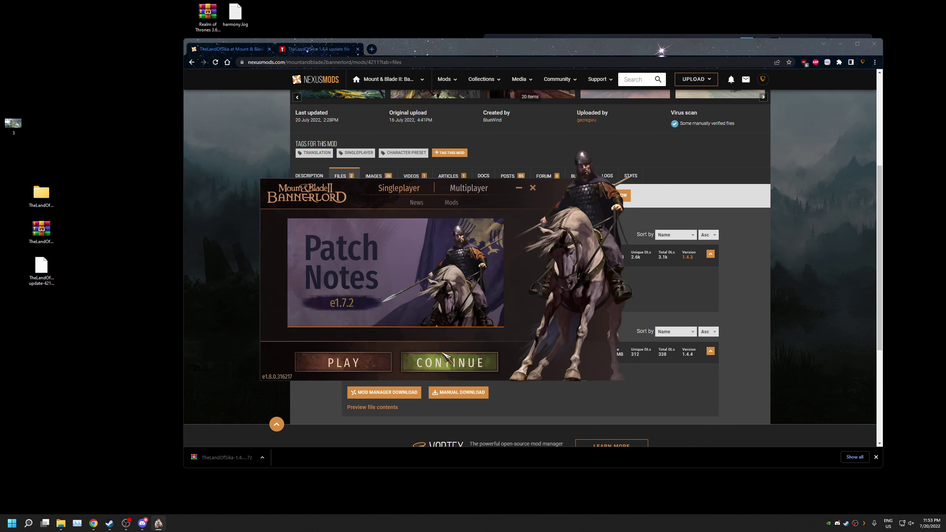
pyautogui.click(451, 202)
pyautogui.scroll(-2, 380, 274)
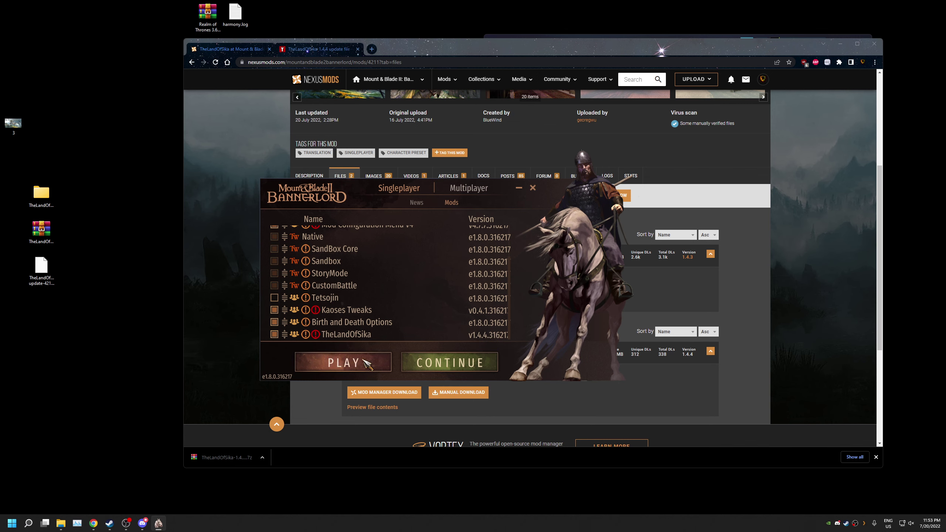
pyautogui.click(343, 363)
pyautogui.click(494, 363)
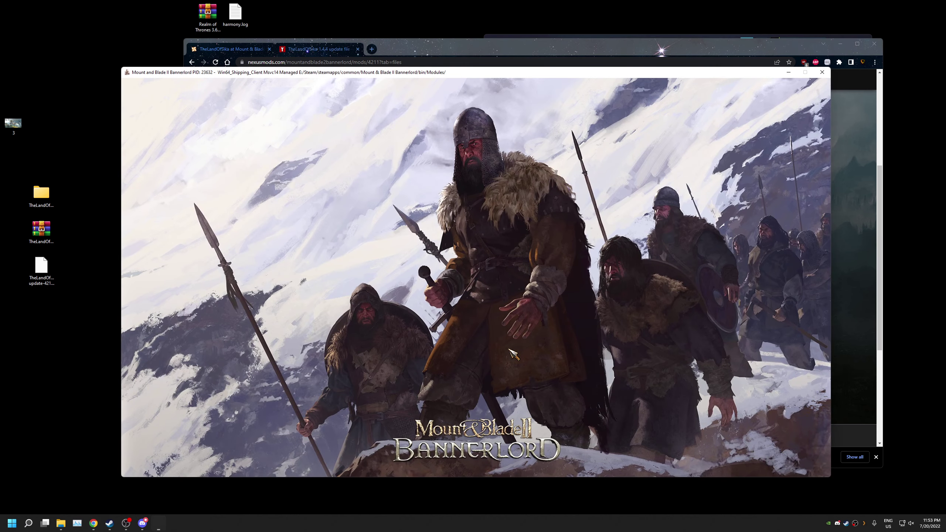